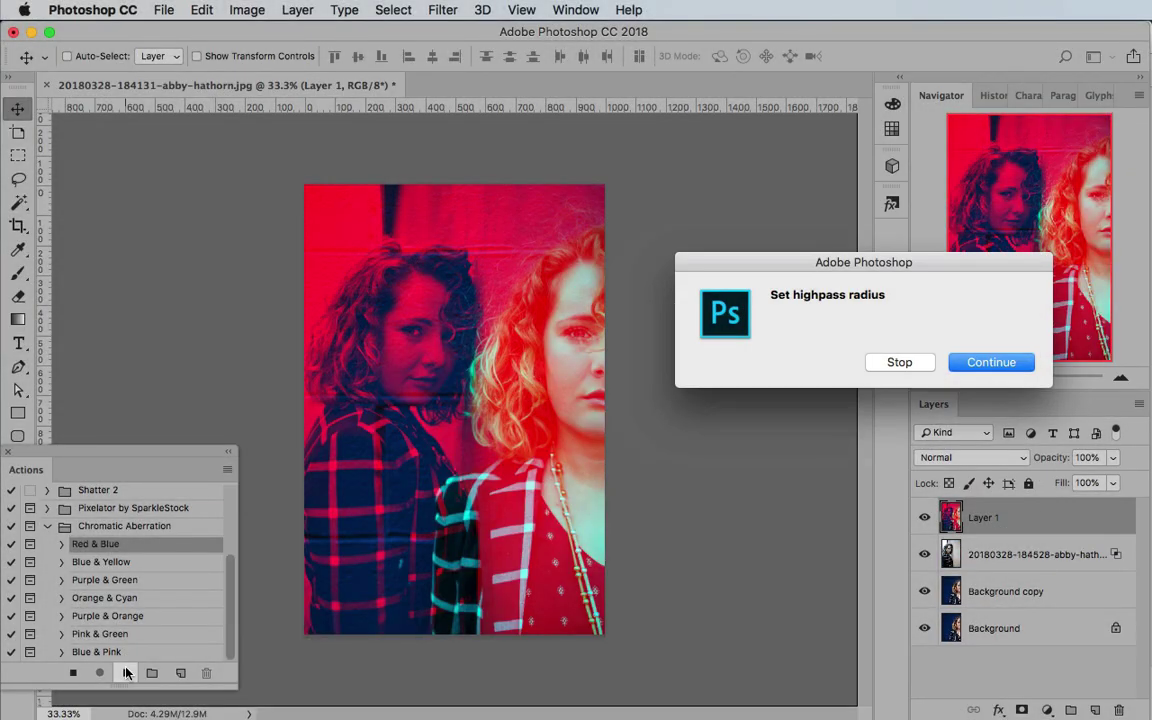
Step: Continue the action past the High Pass prompt and set the radius to about 4.9 px
{"action": "left_click", "coordinate": [970, 362]}
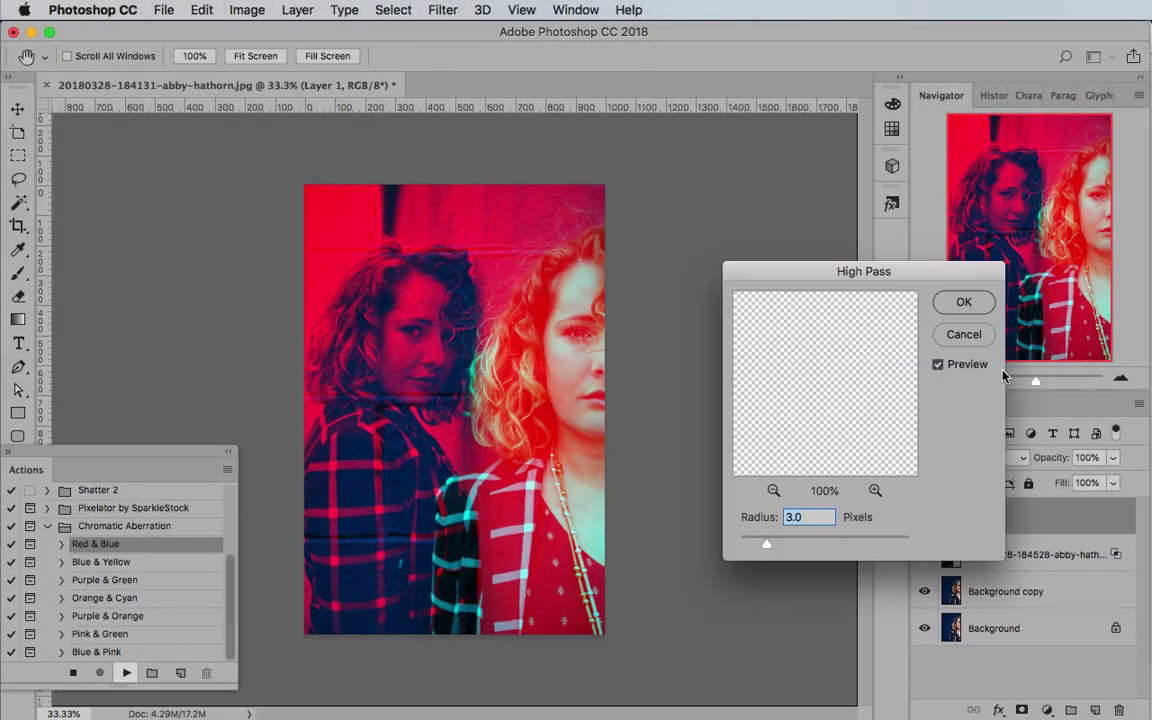
{"action": "left_click_drag", "start_coordinate": [798, 541], "coordinate": [767, 541]}
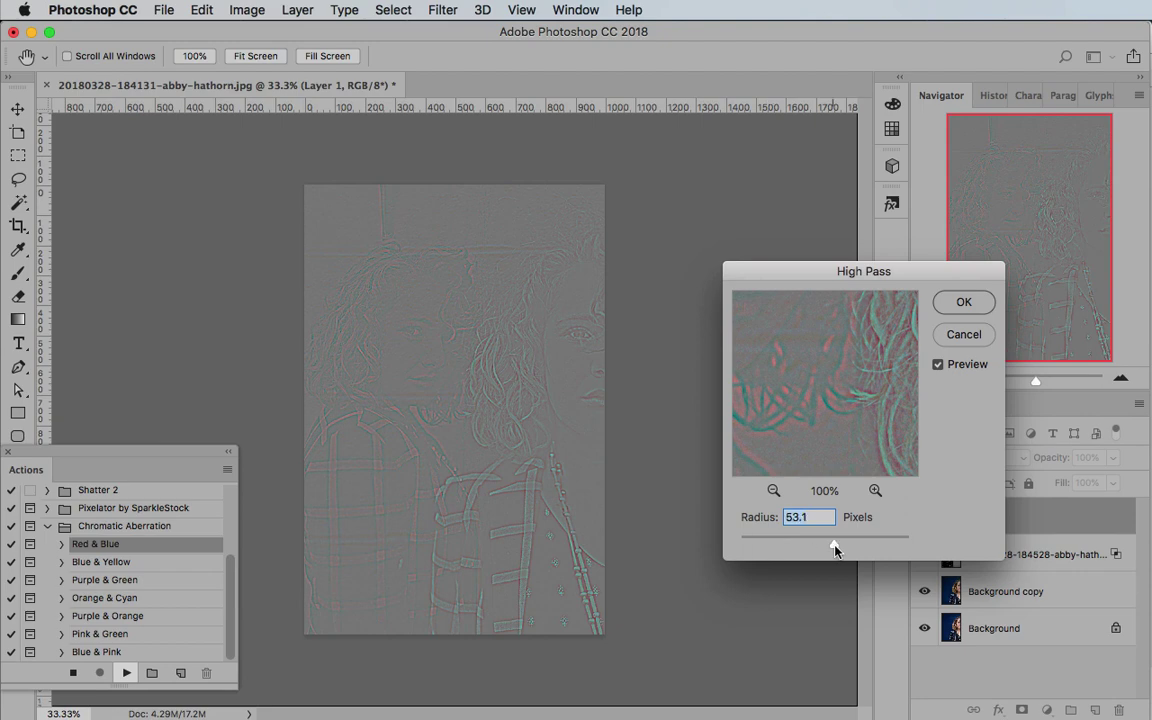
{"action": "left_click_drag", "start_coordinate": [835, 549], "coordinate": [783, 547]}
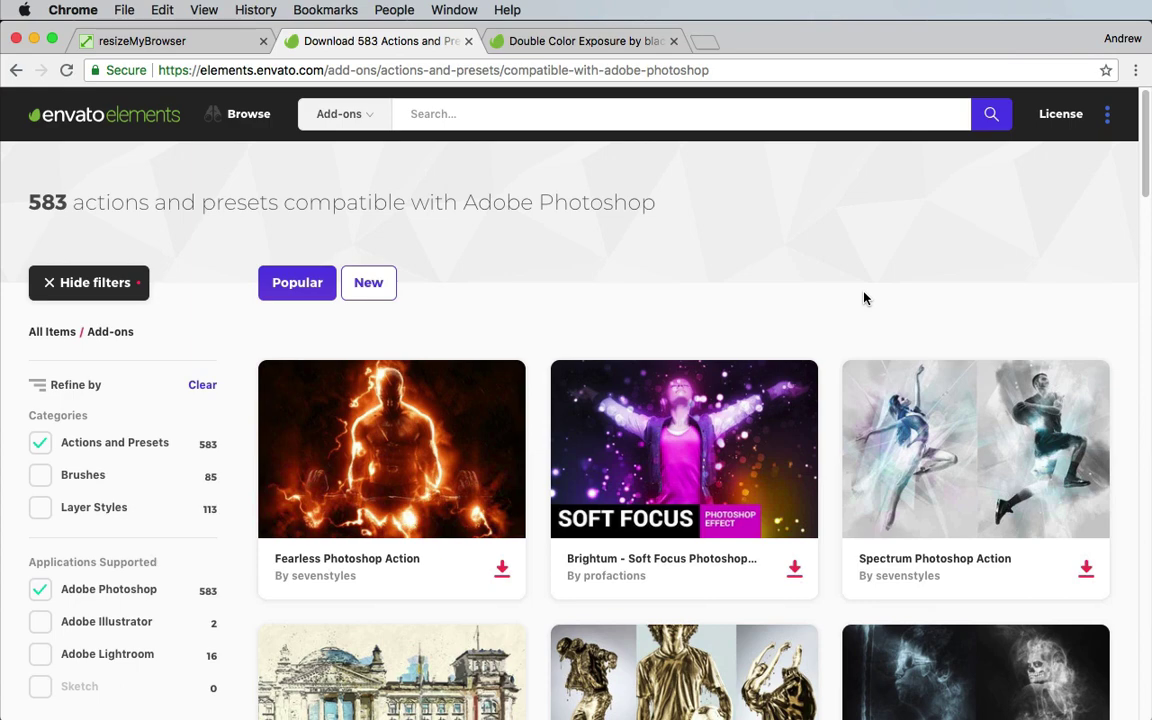
Step: Scroll through the Photoshop actions grid, then switch to the Double Color Exposure tab
{"action": "scroll", "coordinate": [865, 298], "scroll_direction": "down", "scroll_amount": 5}
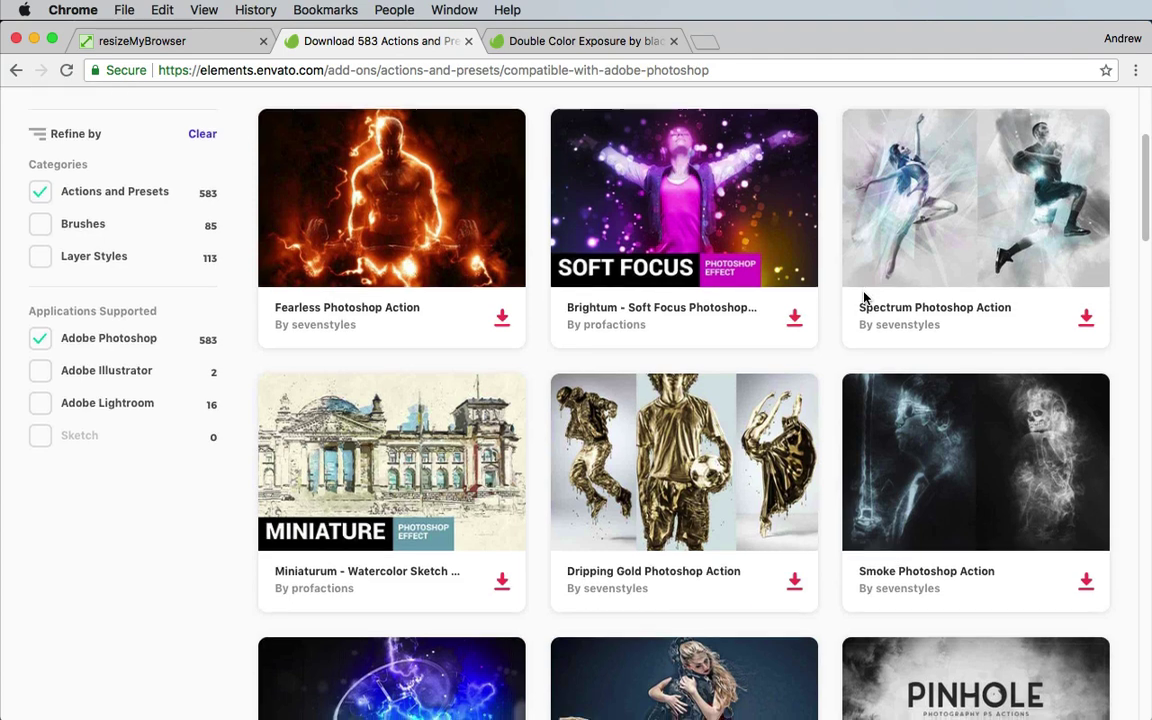
{"action": "scroll", "coordinate": [865, 298], "scroll_direction": "down", "scroll_amount": 5}
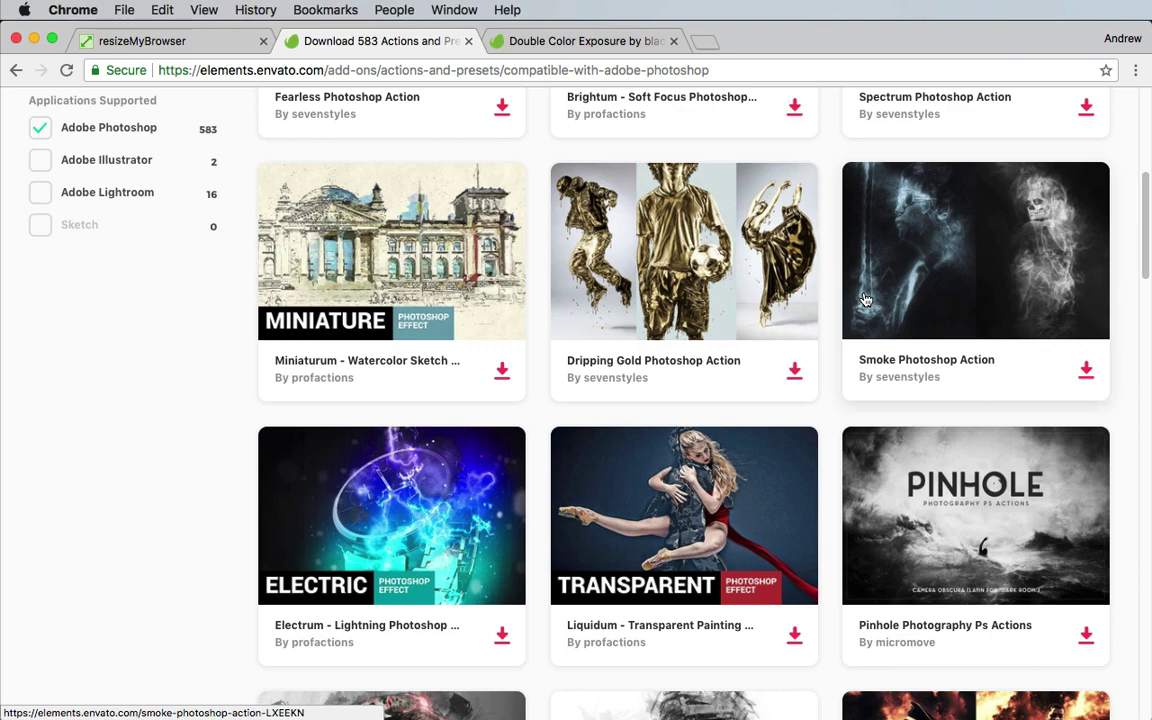
{"action": "key", "text": "ctrl+Tab"}
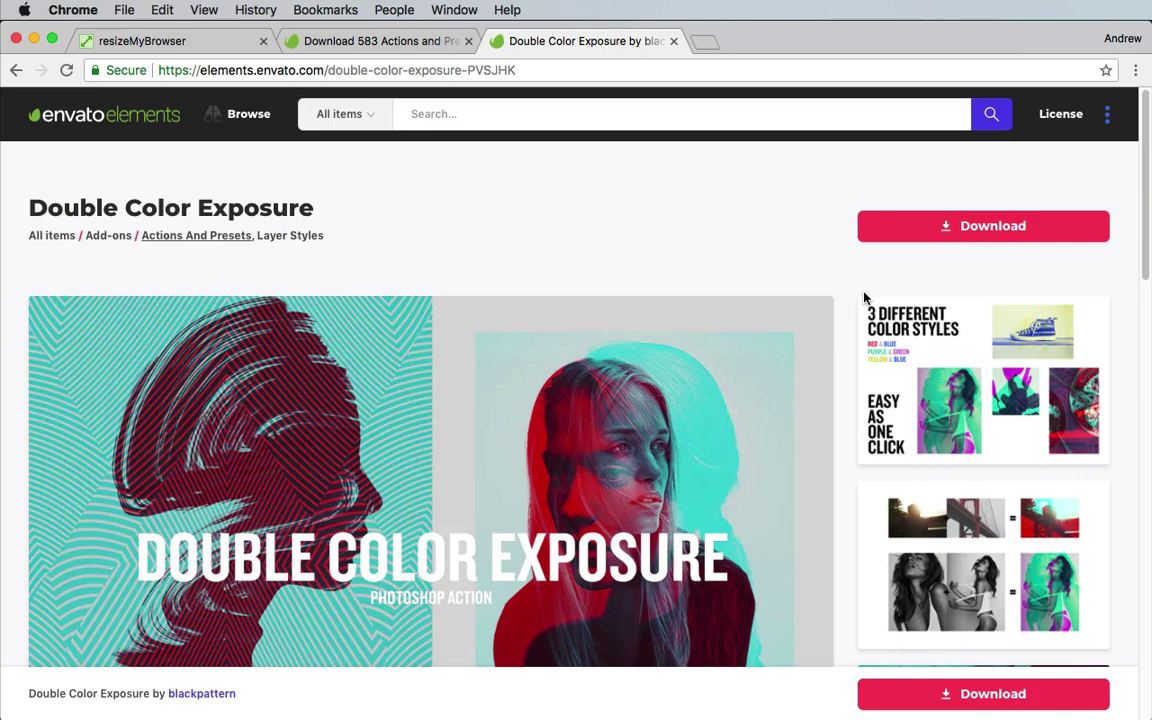
Step: Open the second preview image full size and advance to the 'Create Beautiful Effects!' slide
{"action": "scroll", "coordinate": [865, 298], "scroll_direction": "down", "scroll_amount": 3}
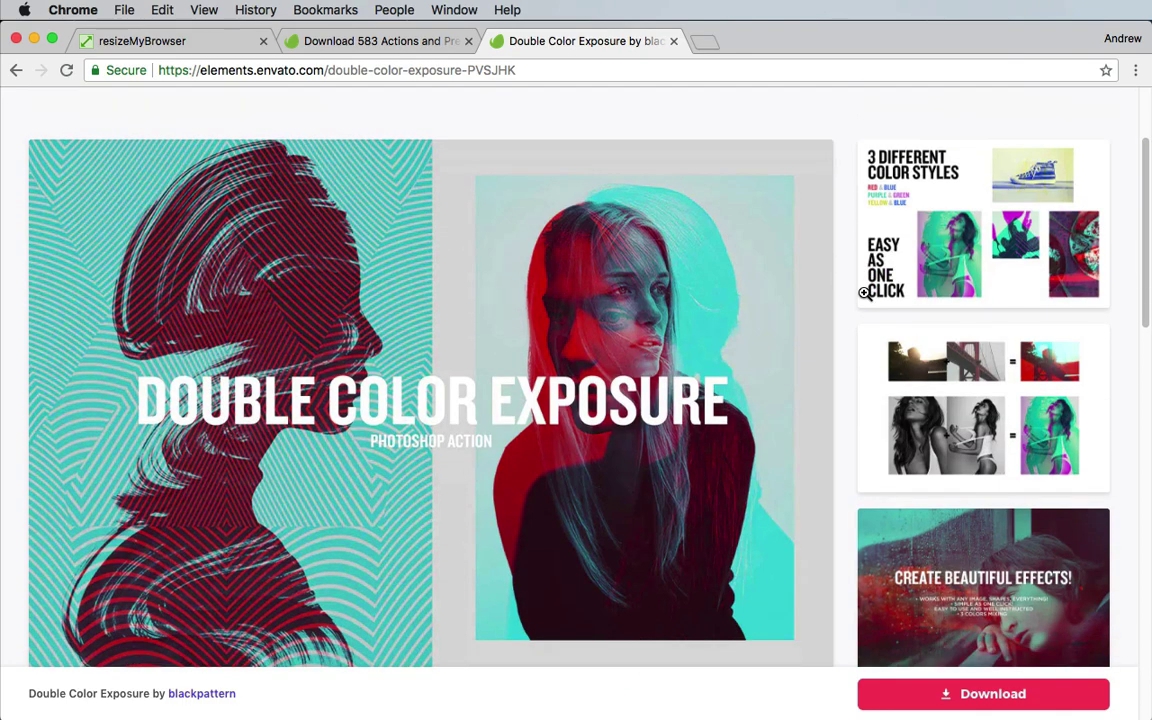
{"action": "left_click", "coordinate": [979, 385]}
{"action": "scroll", "coordinate": [979, 390], "scroll_direction": "down", "scroll_amount": 5}
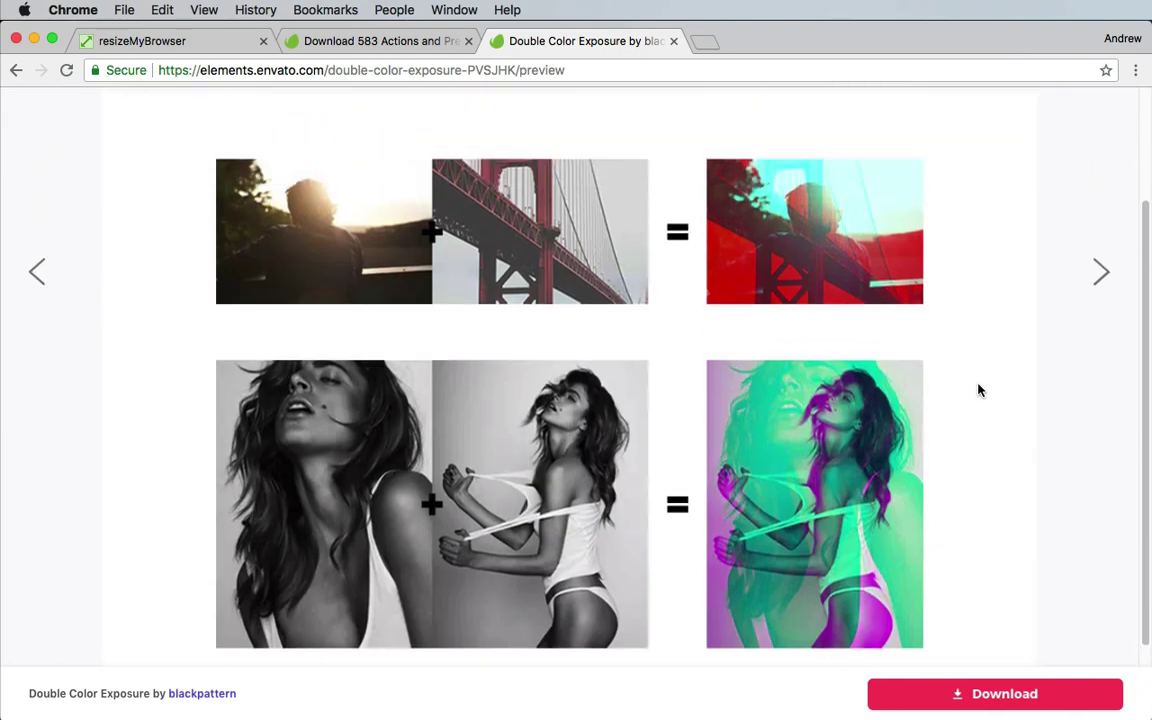
{"action": "left_click", "coordinate": [1100, 272]}
{"action": "scroll", "coordinate": [1101, 276], "scroll_direction": "down", "scroll_amount": 3}
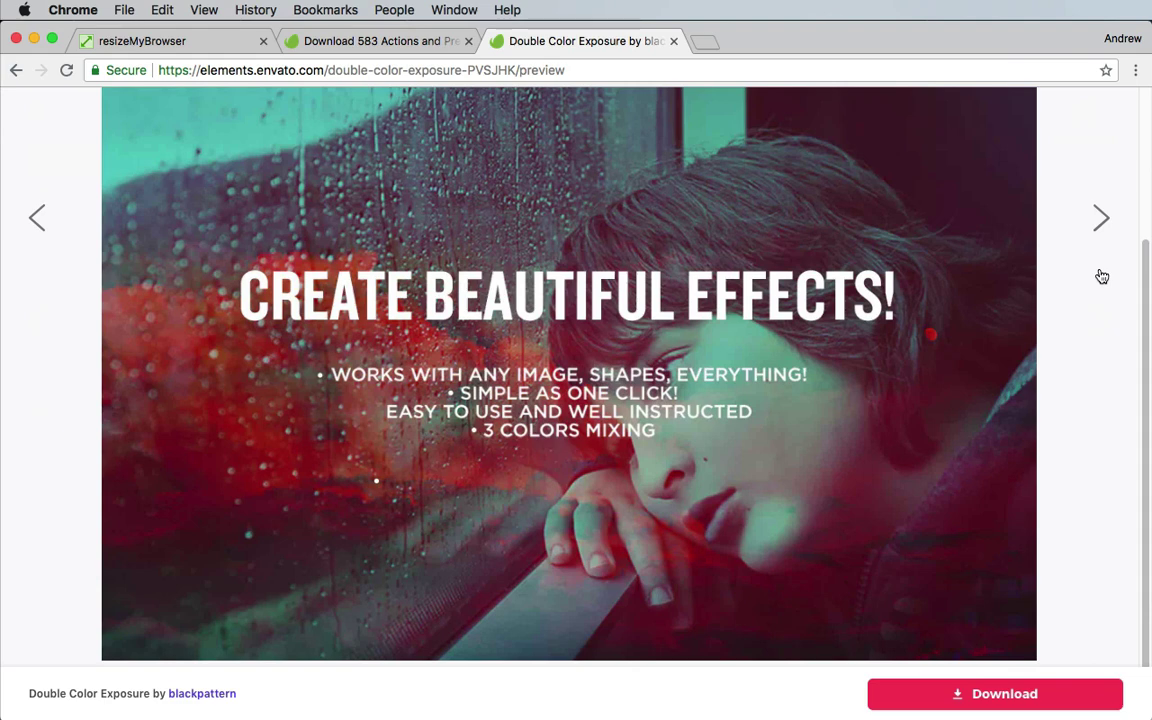
Step: Create the project 'License usage Goes Here' and download Double Color Exposure into it
{"action": "left_click", "coordinate": [968, 693]}
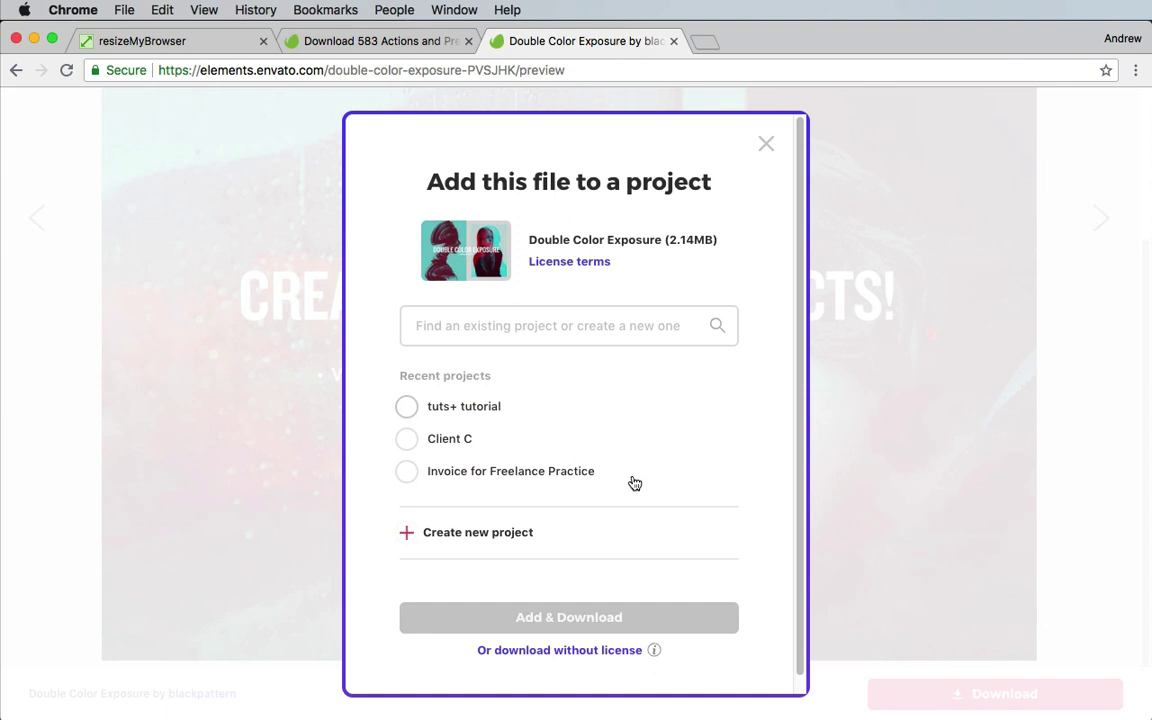
{"action": "left_click", "coordinate": [516, 333]}
{"action": "type", "text": "License usage Goes Here"}
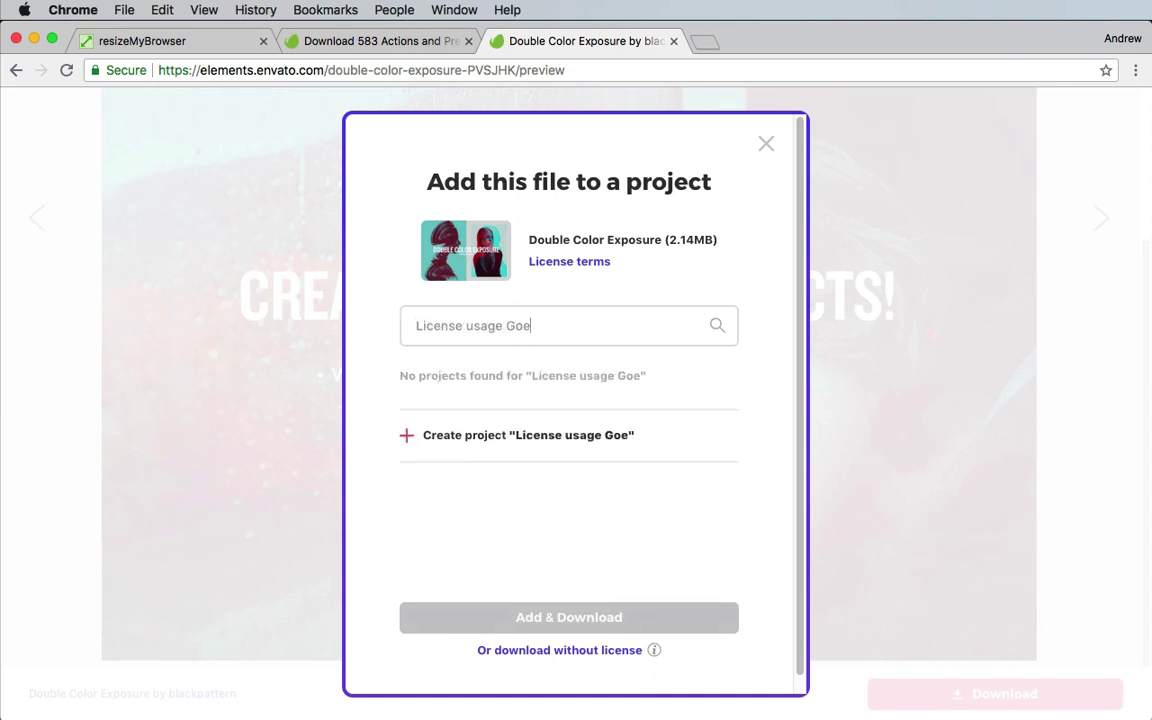
{"action": "left_click", "coordinate": [465, 435]}
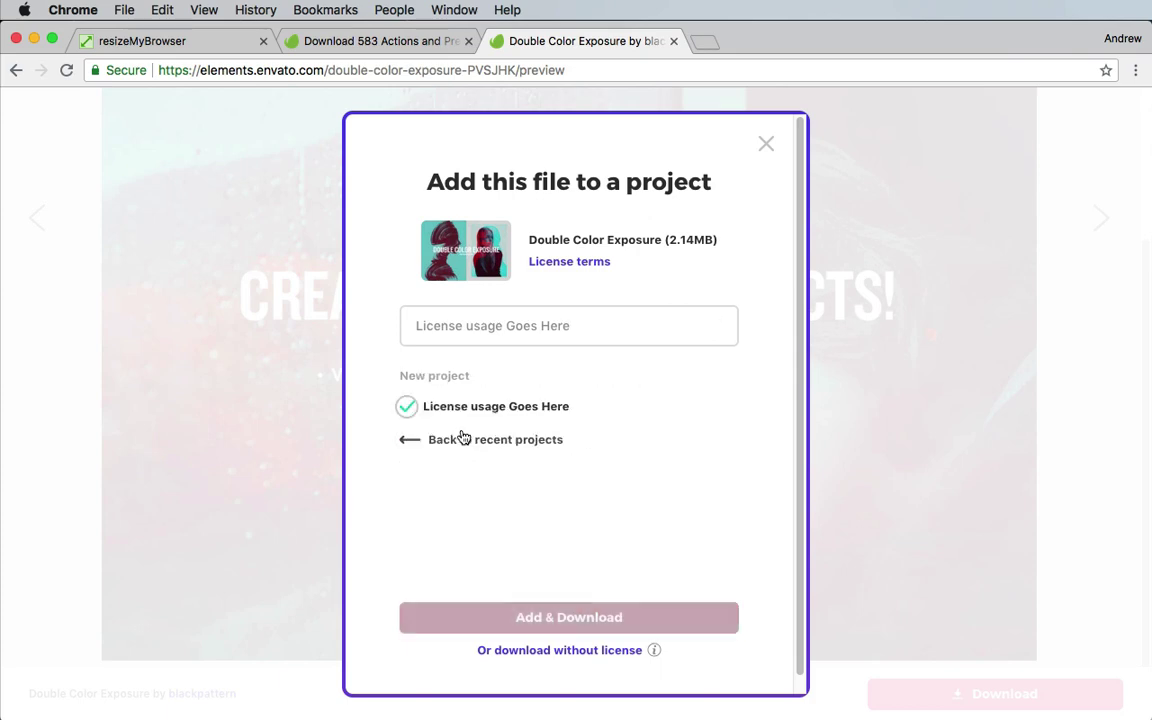
{"action": "left_click", "coordinate": [556, 616]}
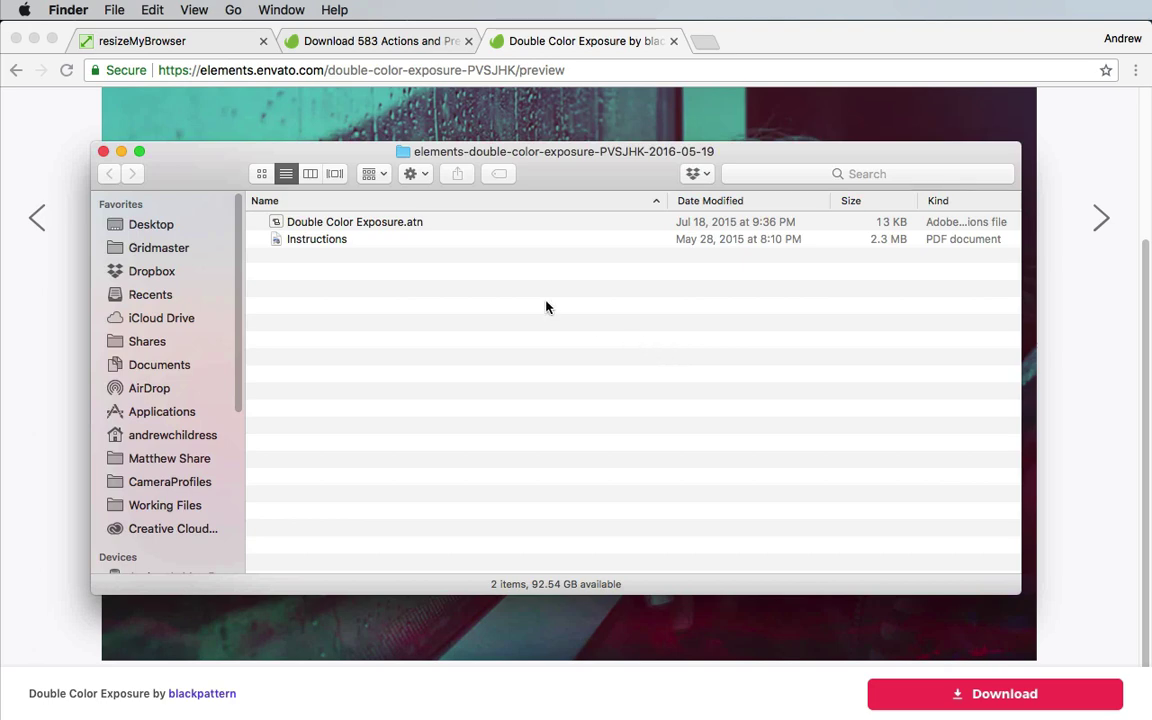
Step: Open the Instructions PDF, read its page-2 four-step guide, then close it
{"action": "double_click", "coordinate": [357, 240]}
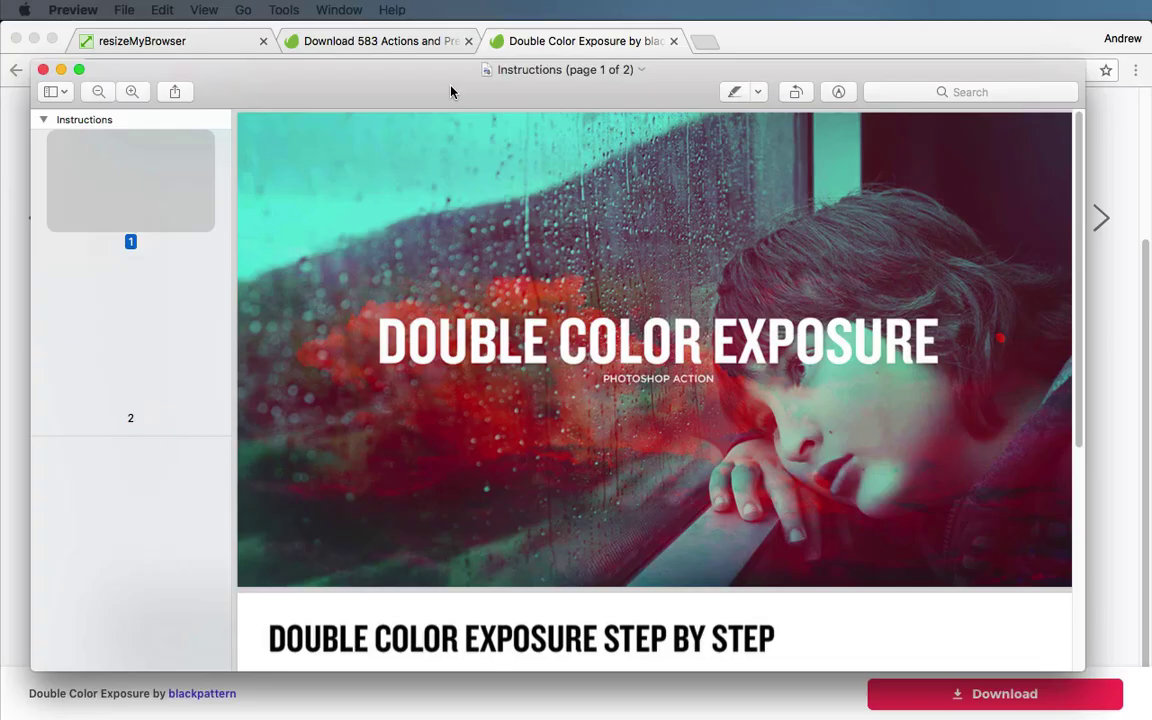
{"action": "left_click", "coordinate": [147, 361]}
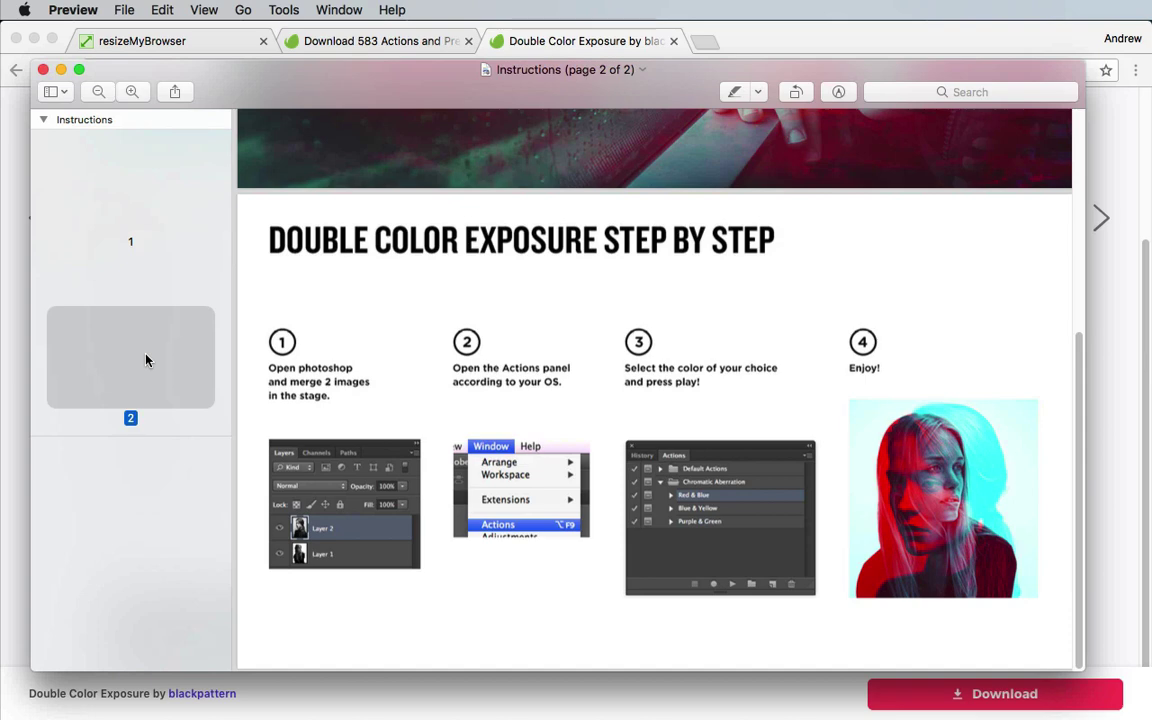
{"action": "key", "text": "super+w"}
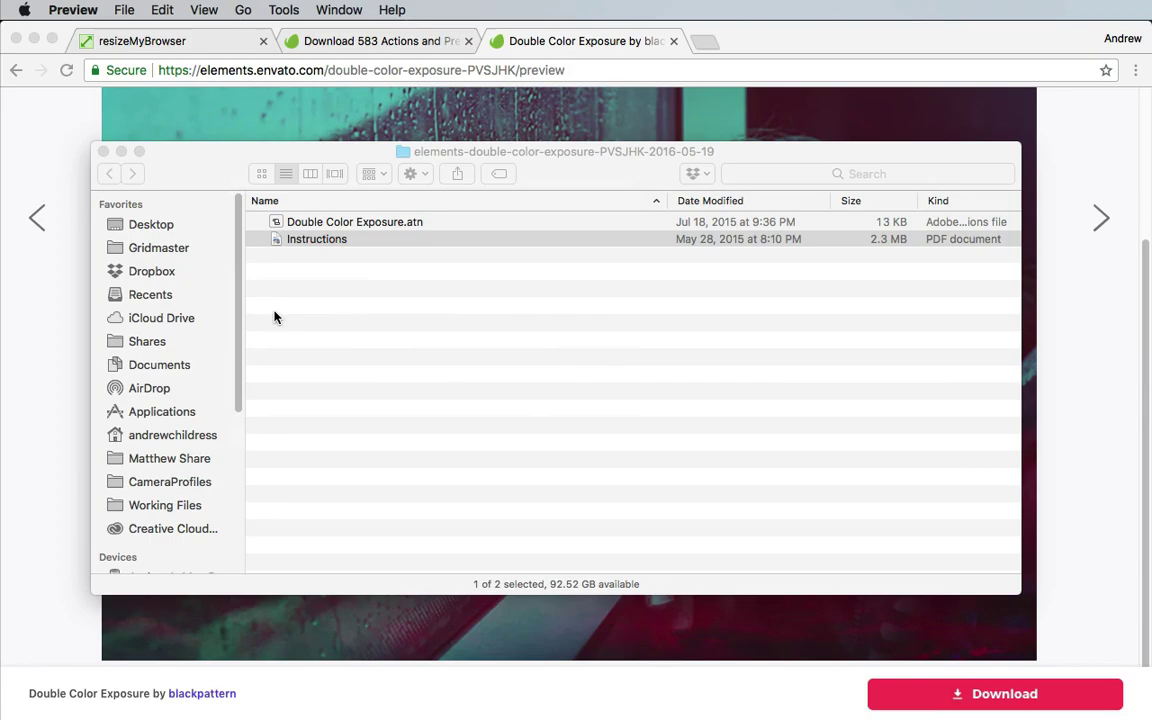
Step: Load Double Color Exposure.atn, show the Actions panel, and bring in the first portrait photo
{"action": "left_click", "coordinate": [411, 224]}
{"action": "double_click", "coordinate": [406, 222]}
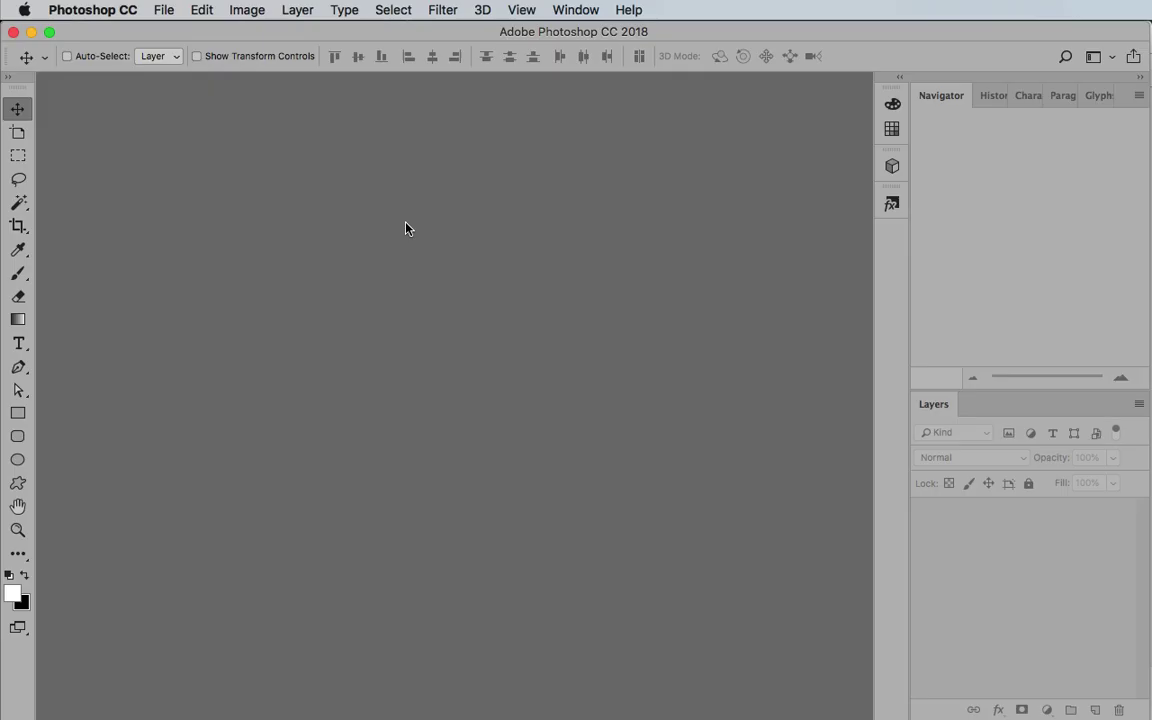
{"action": "left_click", "coordinate": [576, 10]}
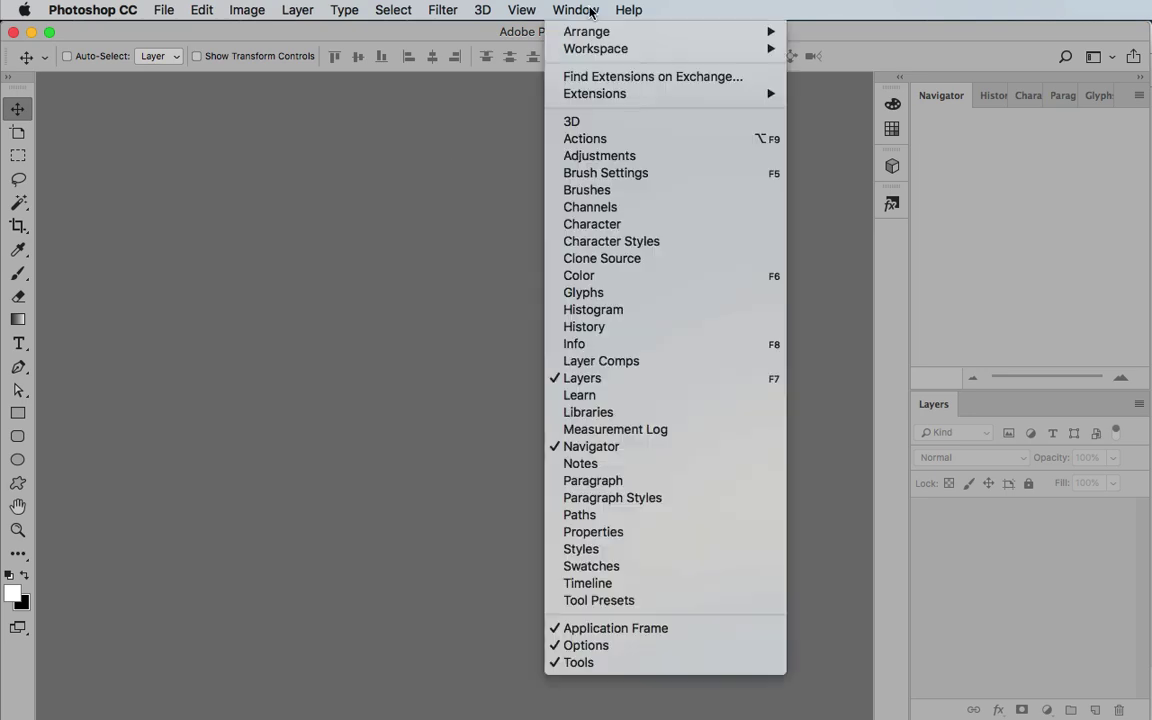
{"action": "left_click", "coordinate": [582, 143]}
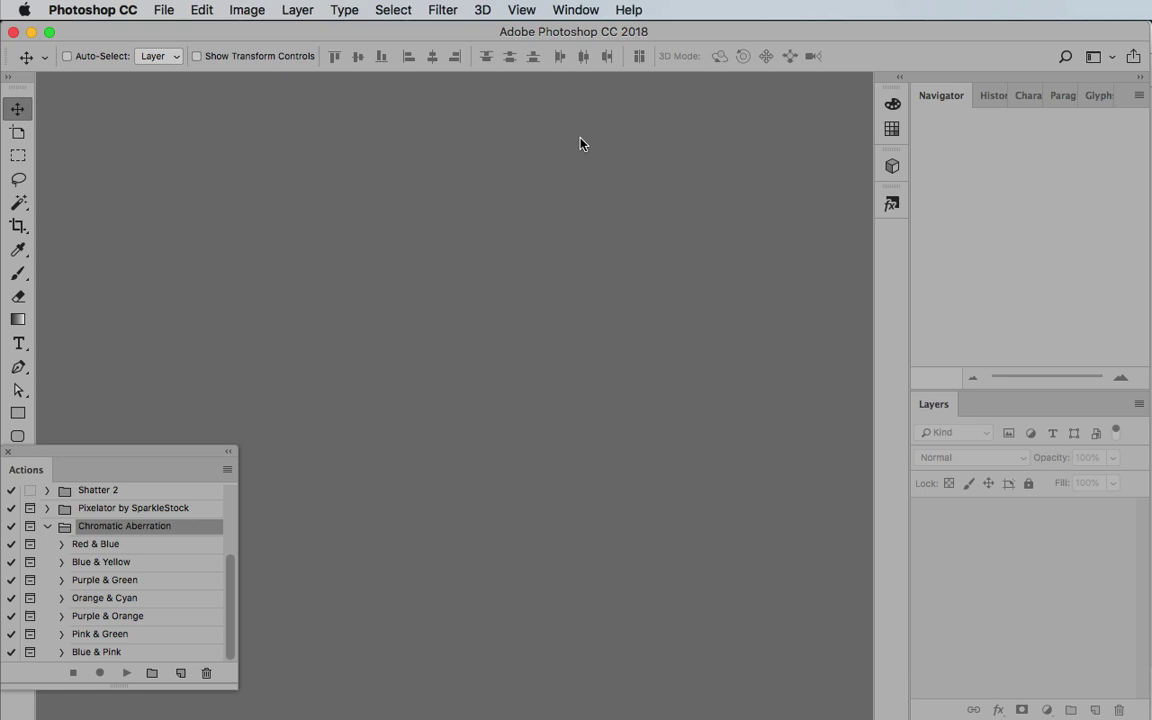
{"action": "left_click_drag", "start_coordinate": [579, 141], "coordinate": [408, 371]}
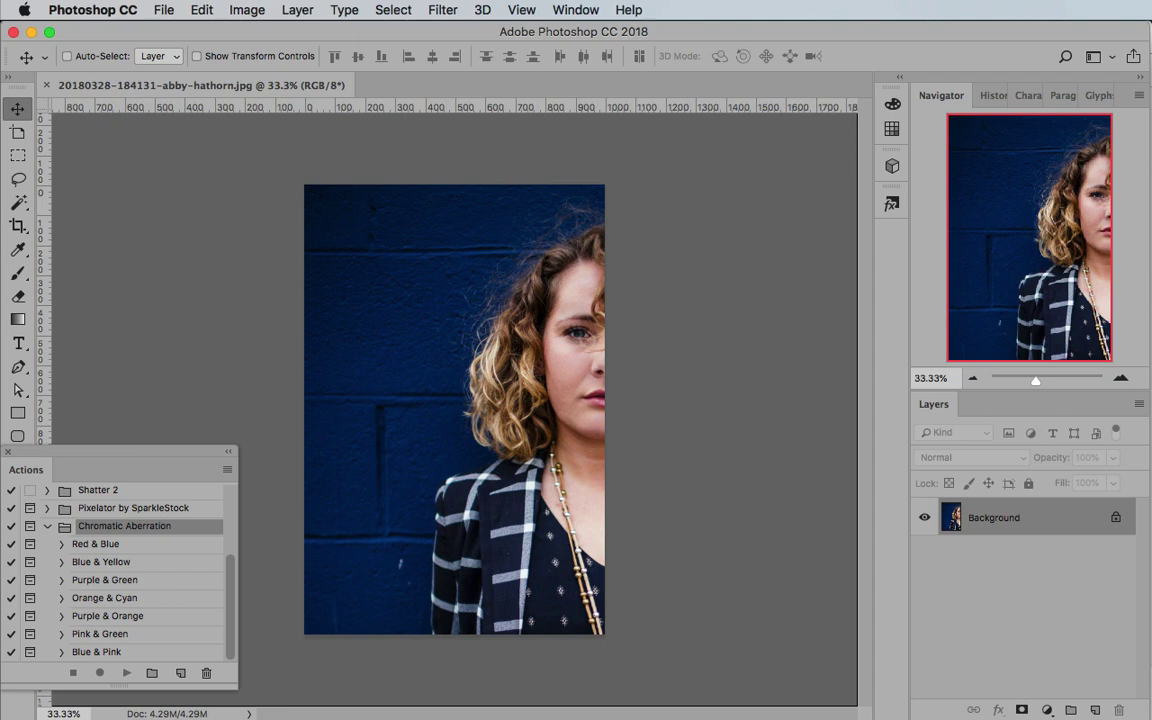
Step: Drop the second portrait onto the image and commit it as a new layer
{"action": "left_click_drag", "start_coordinate": [1150, 386], "coordinate": [437, 405]}
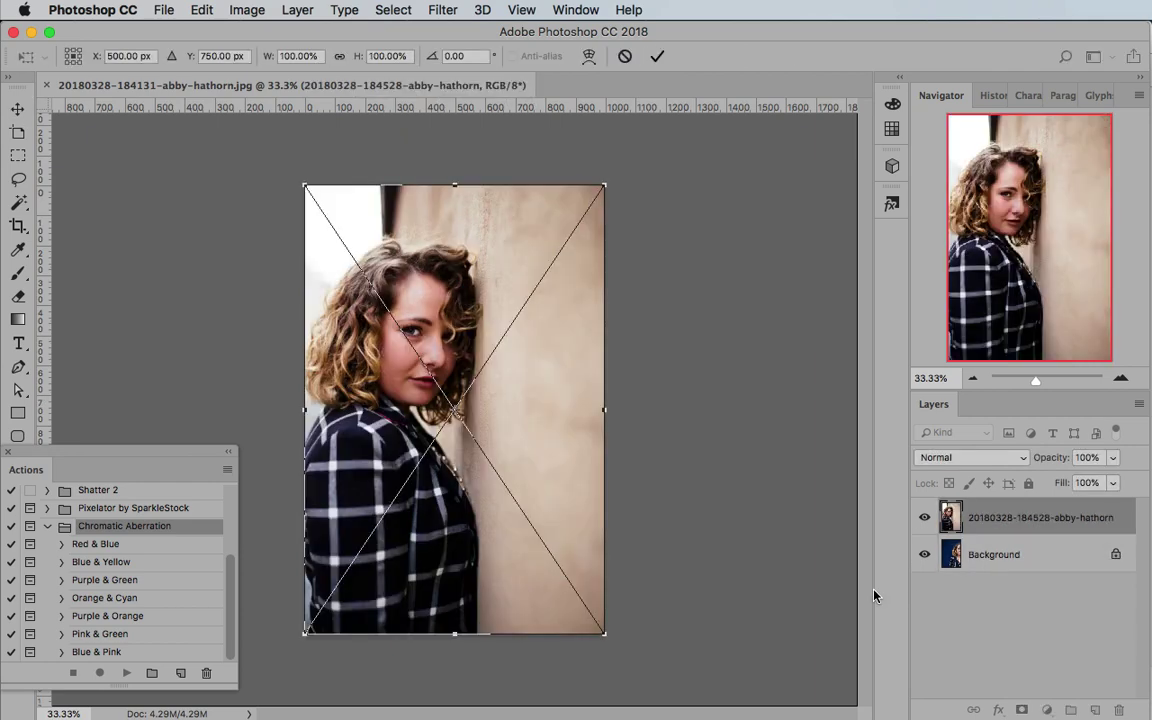
{"action": "key", "text": "Return"}
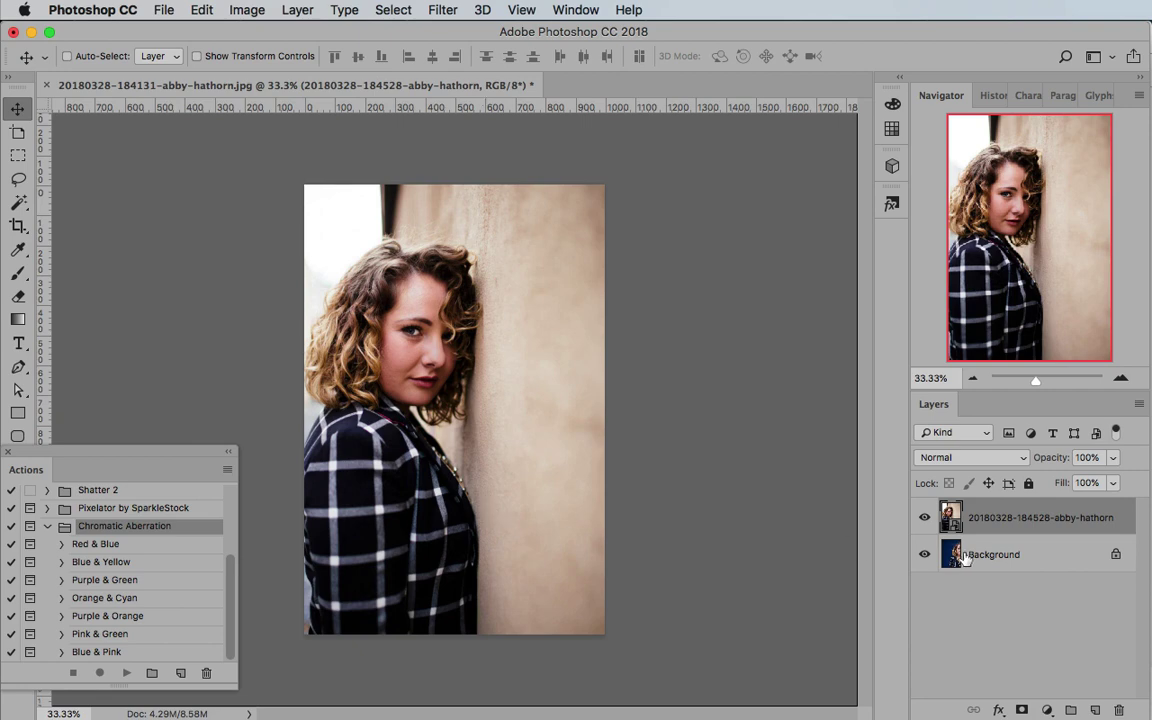
Step: Duplicate the Background layer to create Background copy
{"action": "left_click", "coordinate": [1033, 555]}
{"action": "right_click", "coordinate": [1033, 555]}
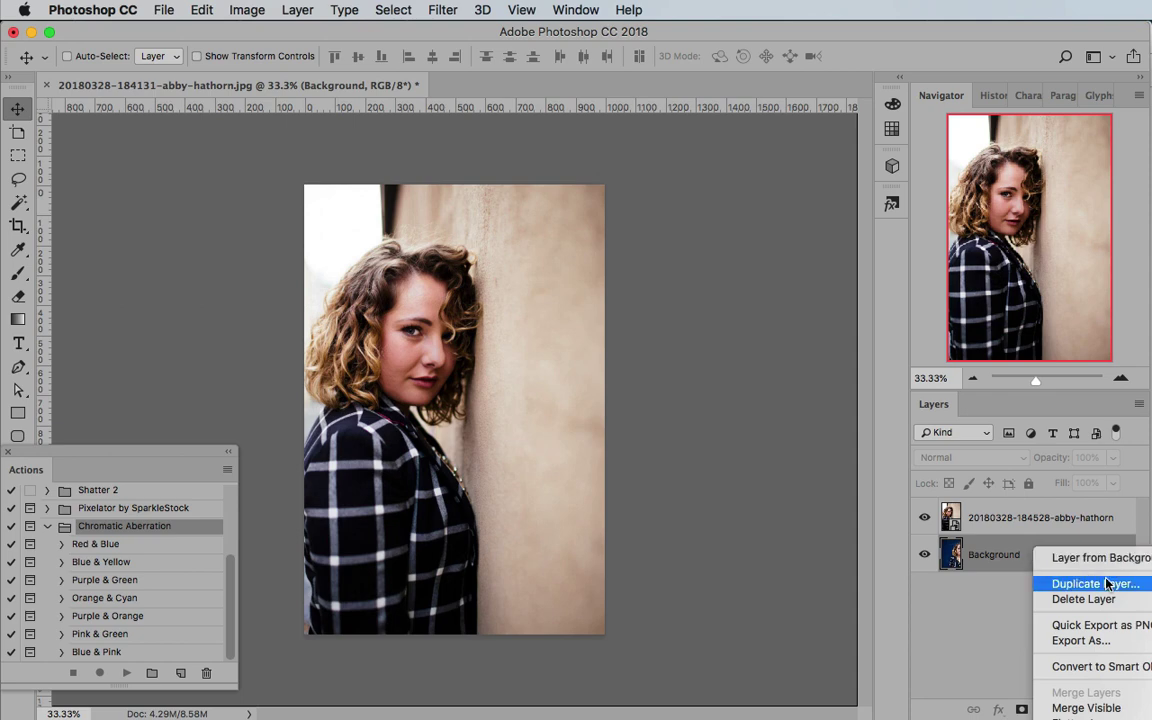
{"action": "left_click", "coordinate": [1045, 584]}
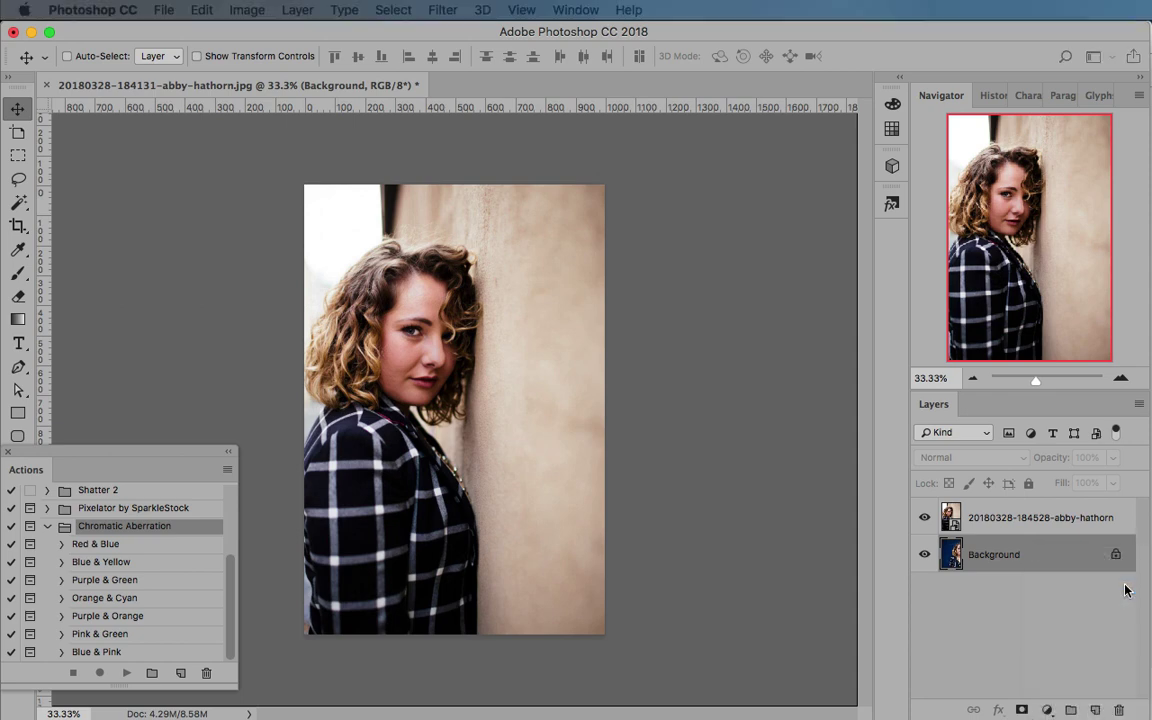
{"action": "key", "text": "Return"}
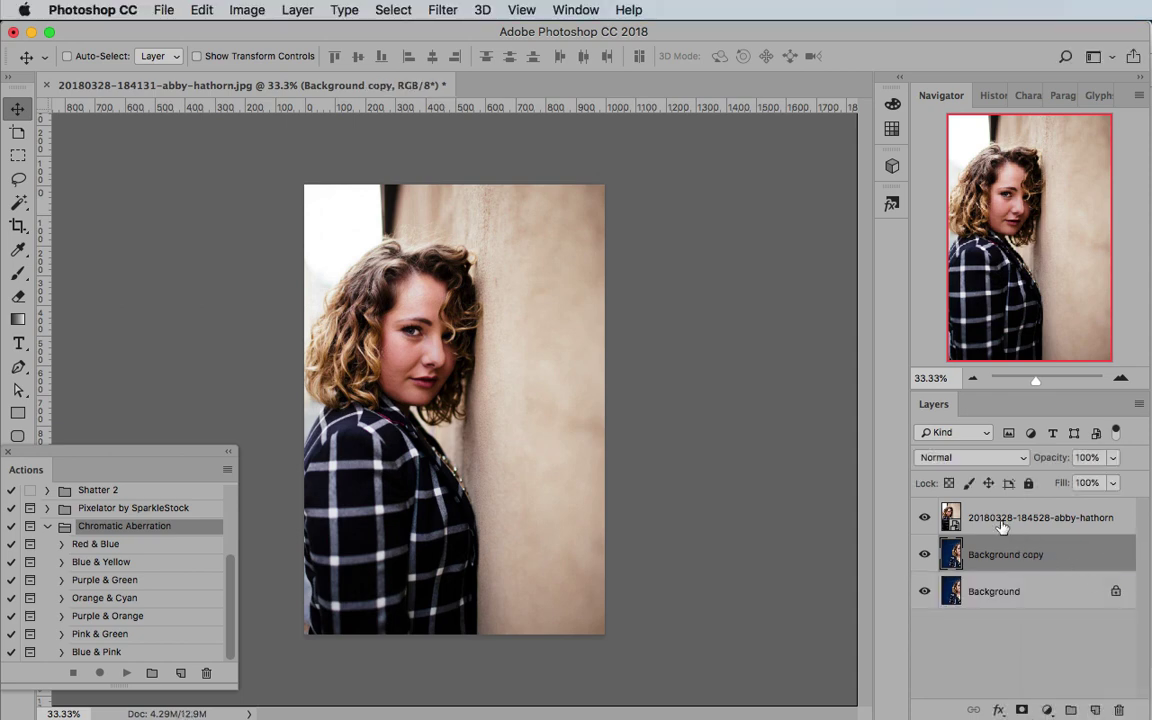
Step: Rasterize the placed portrait layer
{"action": "left_click", "coordinate": [1000, 518]}
{"action": "right_click", "coordinate": [978, 530]}
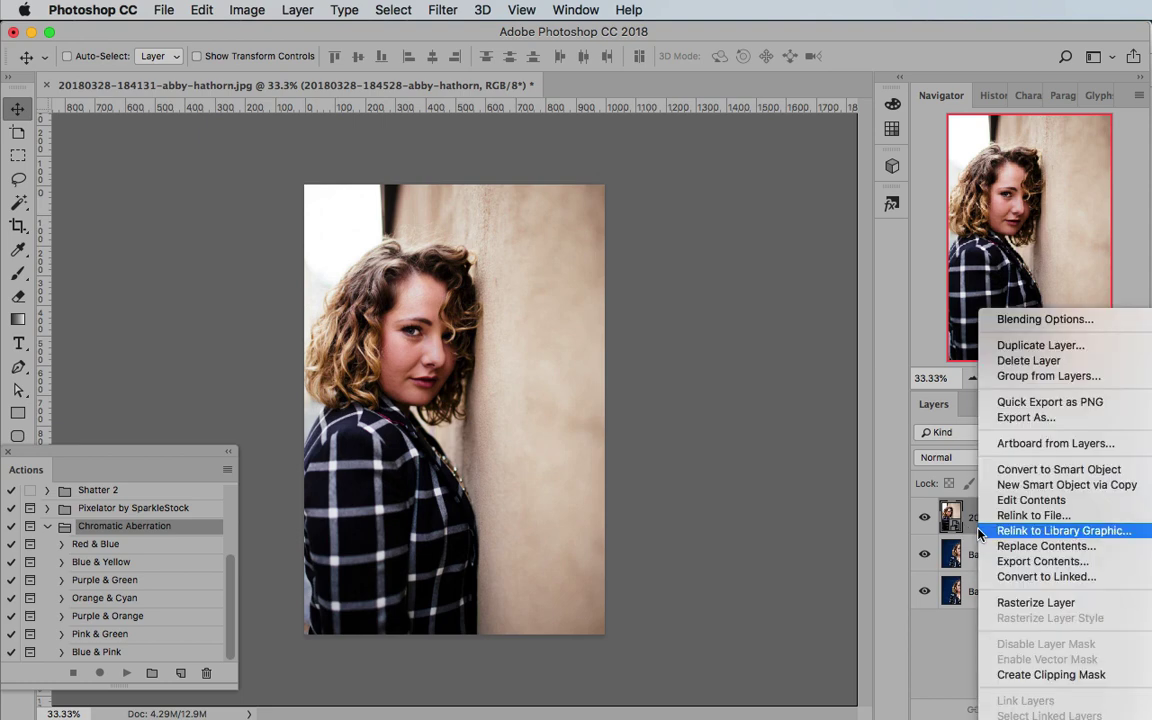
{"action": "left_click", "coordinate": [1071, 602]}
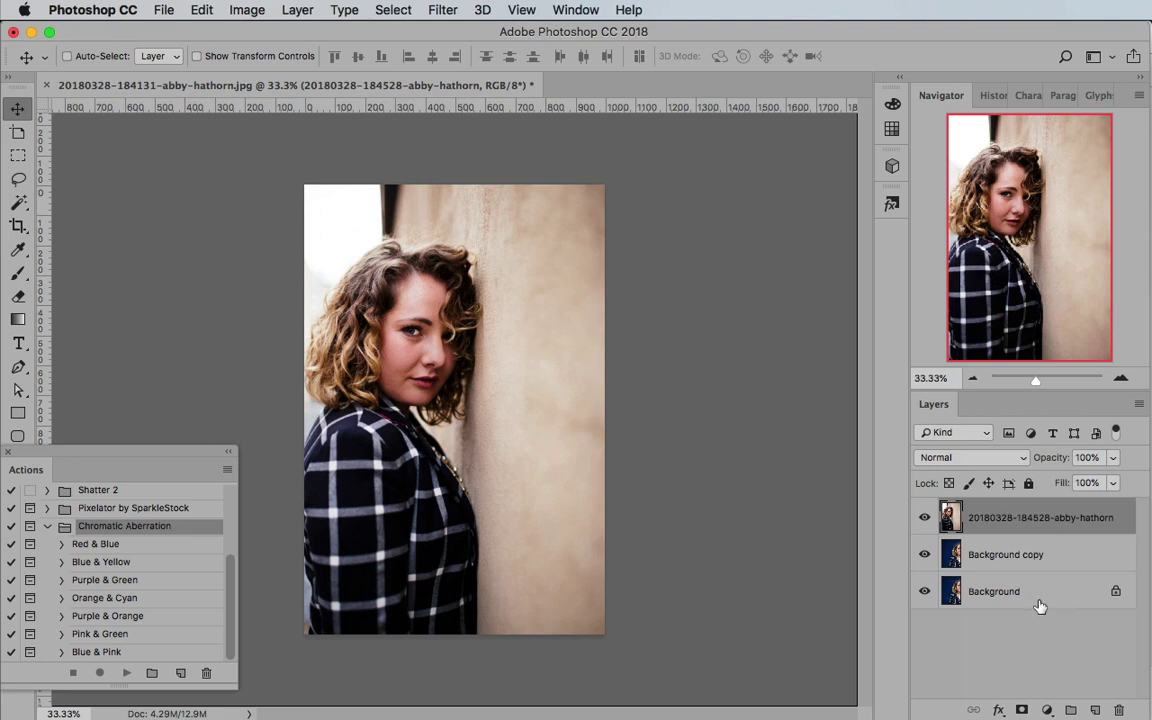
Step: Run the Red & Blue action with a High Pass radius of 7.0 pixels
{"action": "left_click", "coordinate": [104, 547]}
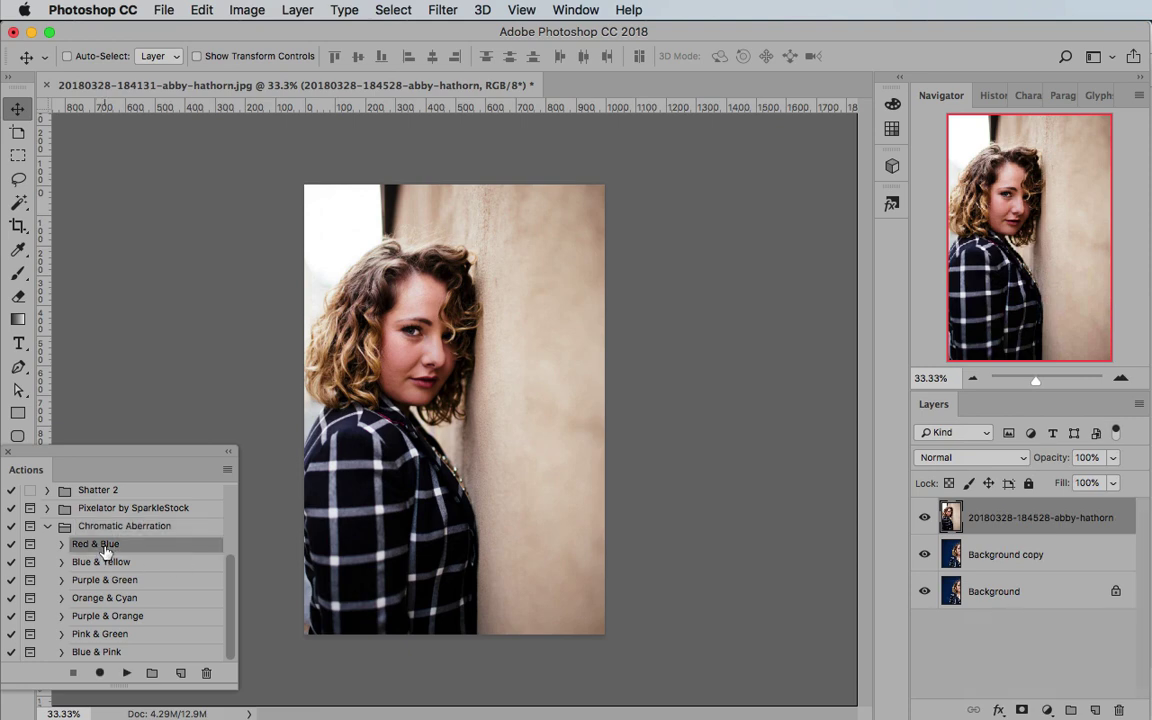
{"action": "left_click", "coordinate": [127, 673]}
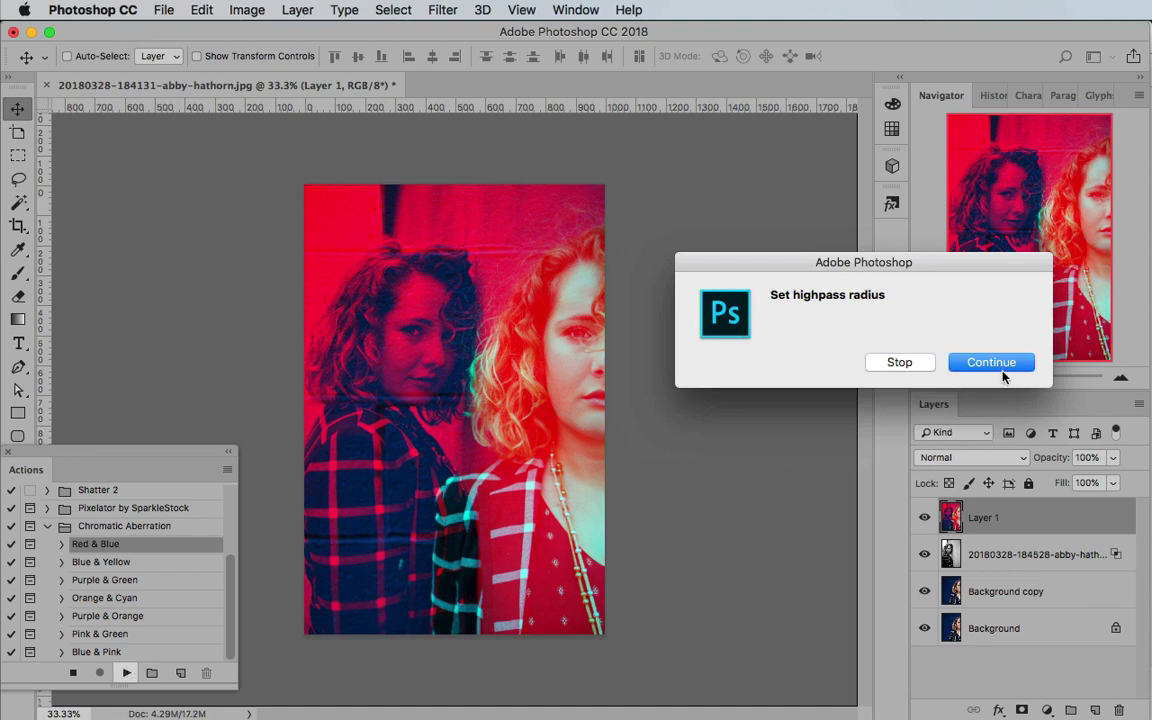
{"action": "left_click", "coordinate": [1000, 368]}
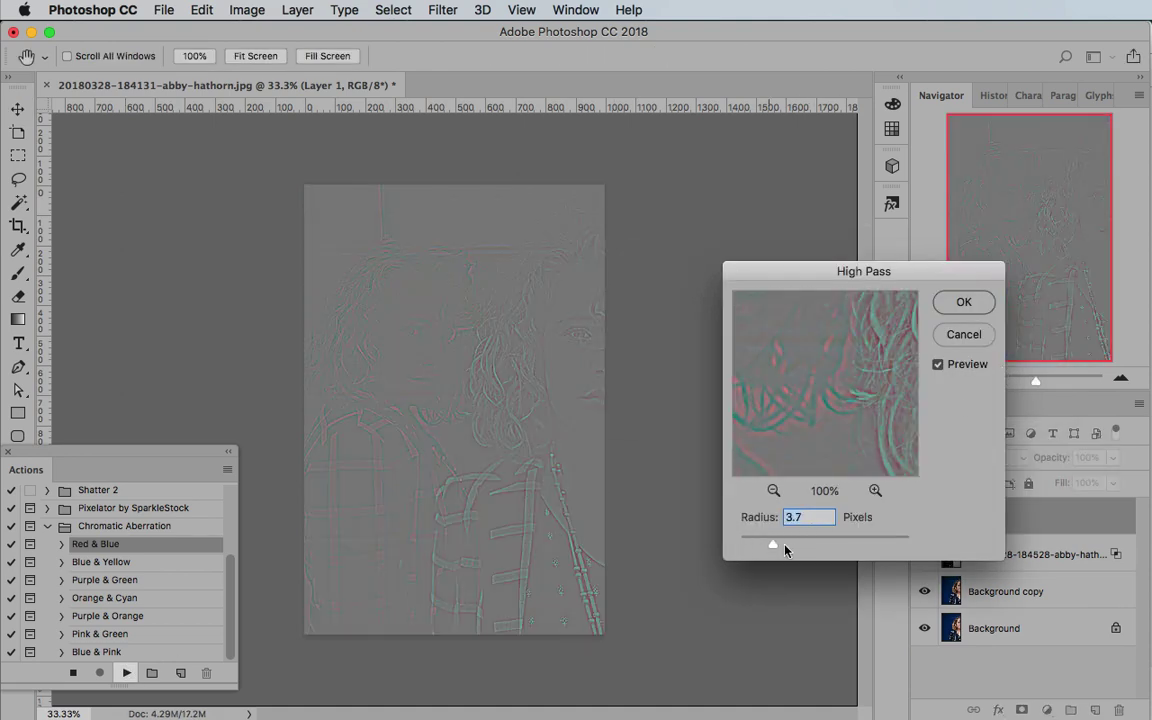
{"action": "left_click_drag", "start_coordinate": [835, 549], "coordinate": [790, 547]}
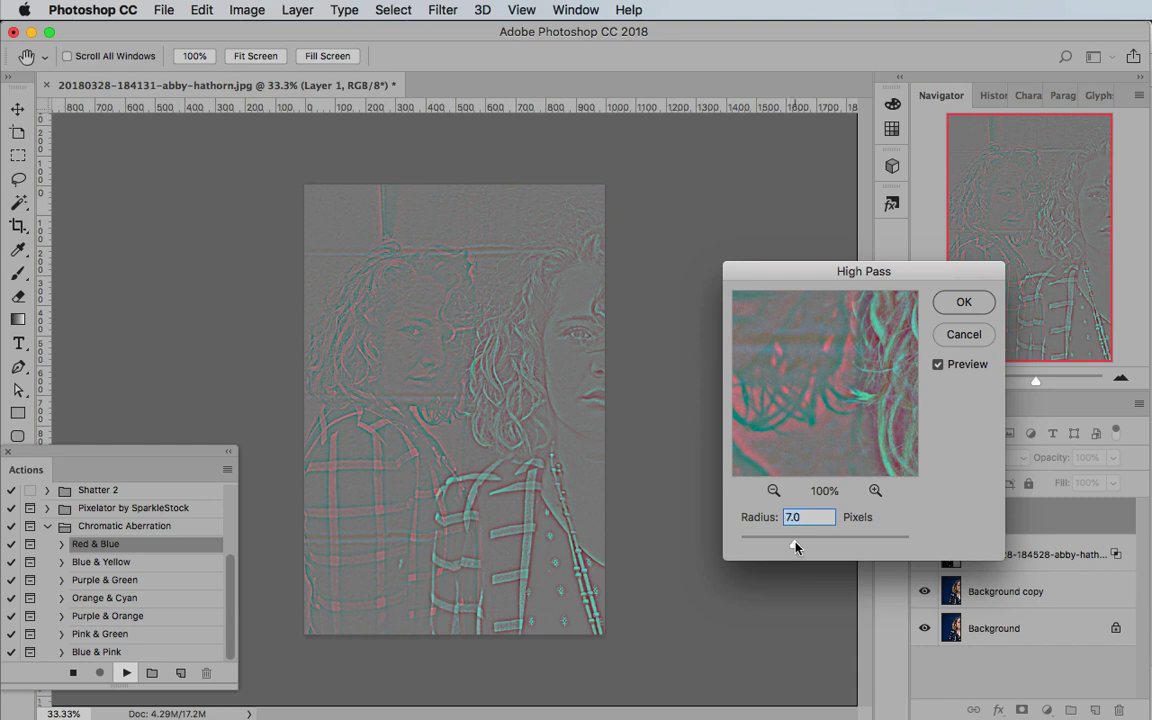
{"action": "left_click", "coordinate": [963, 303]}
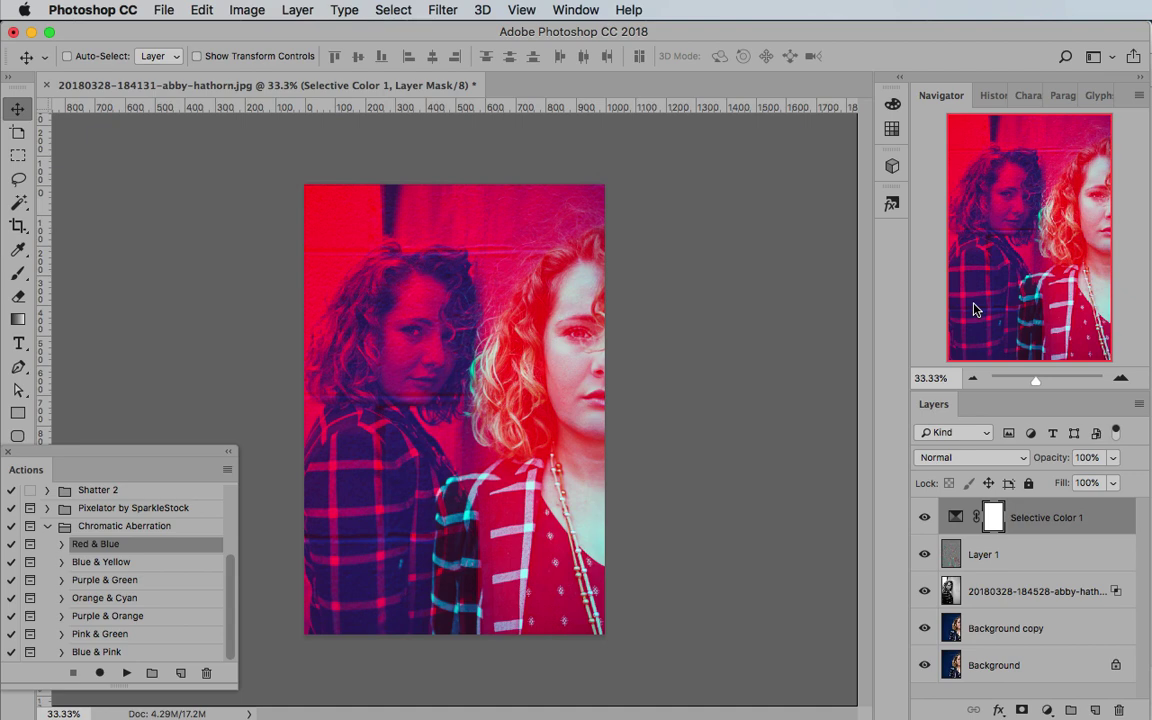
Step: Revert the History to the Rasterize Layer state, removing the red-blue effect
{"action": "left_click", "coordinate": [993, 95]}
{"action": "left_click", "coordinate": [1000, 231]}
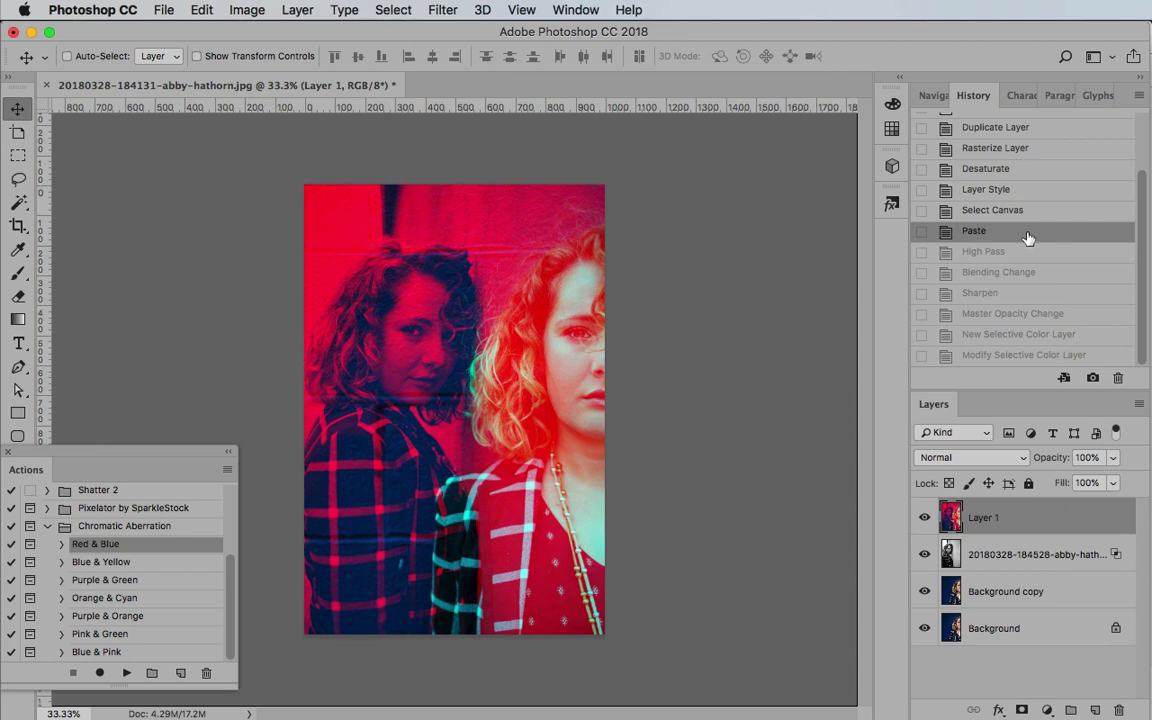
{"action": "scroll", "coordinate": [1010, 230], "scroll_direction": "up", "scroll_amount": 2}
{"action": "left_click", "coordinate": [1012, 221]}
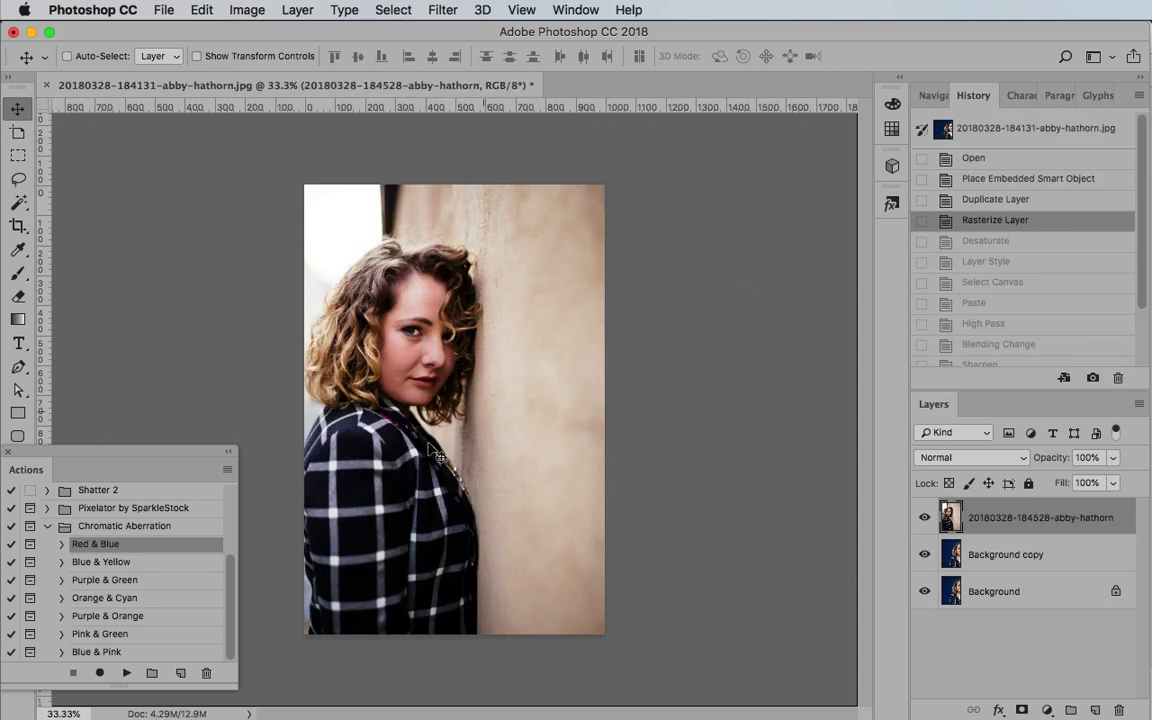
Step: Run the Purple & Orange action with a slightly raised High Pass radius
{"action": "left_click", "coordinate": [126, 616]}
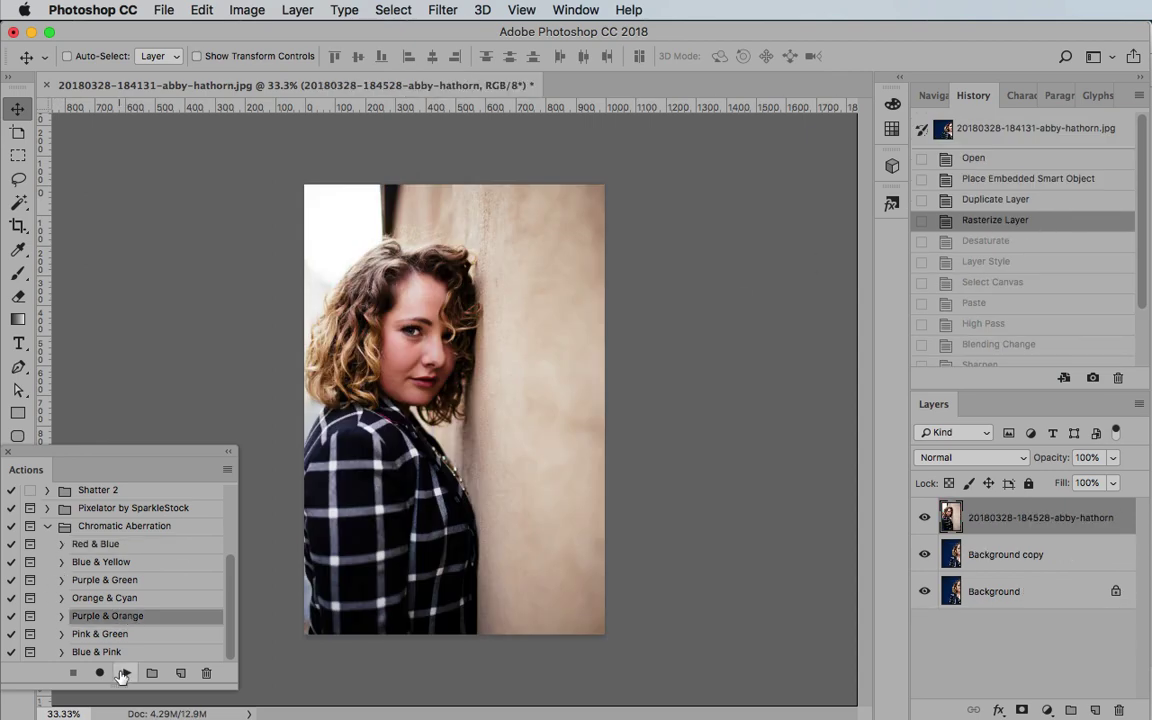
{"action": "left_click", "coordinate": [126, 672]}
{"action": "left_click", "coordinate": [990, 362]}
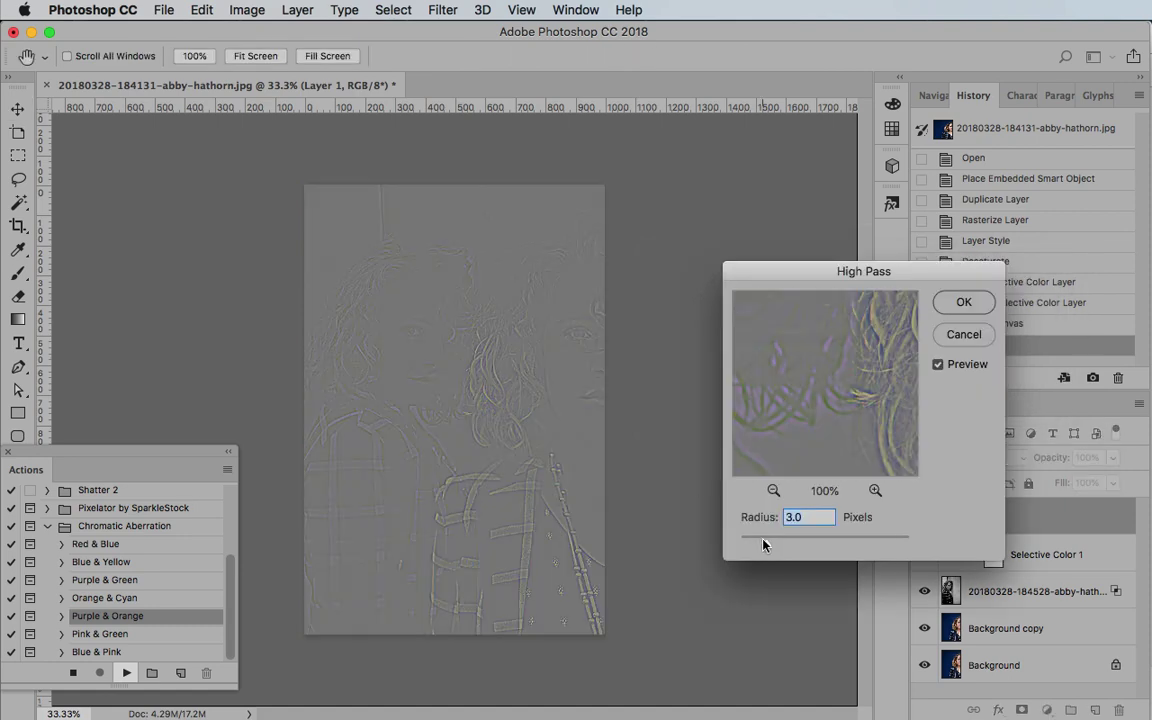
{"action": "left_click_drag", "start_coordinate": [797, 546], "coordinate": [801, 546]}
{"action": "left_click", "coordinate": [964, 303]}
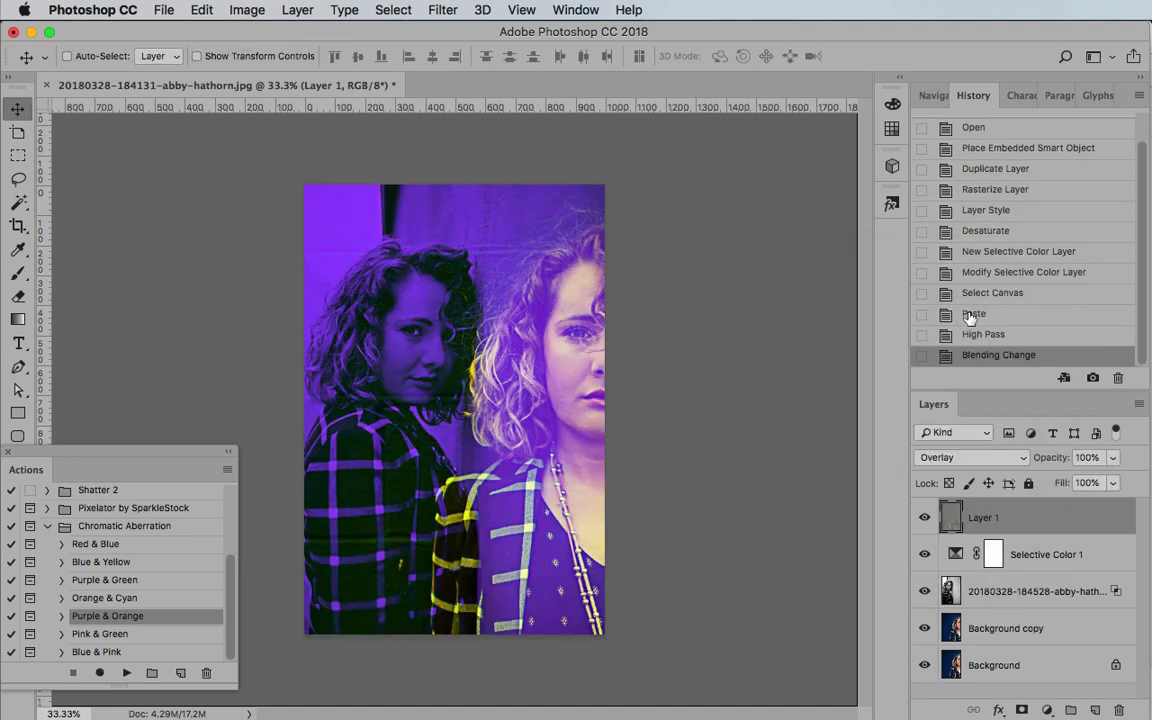